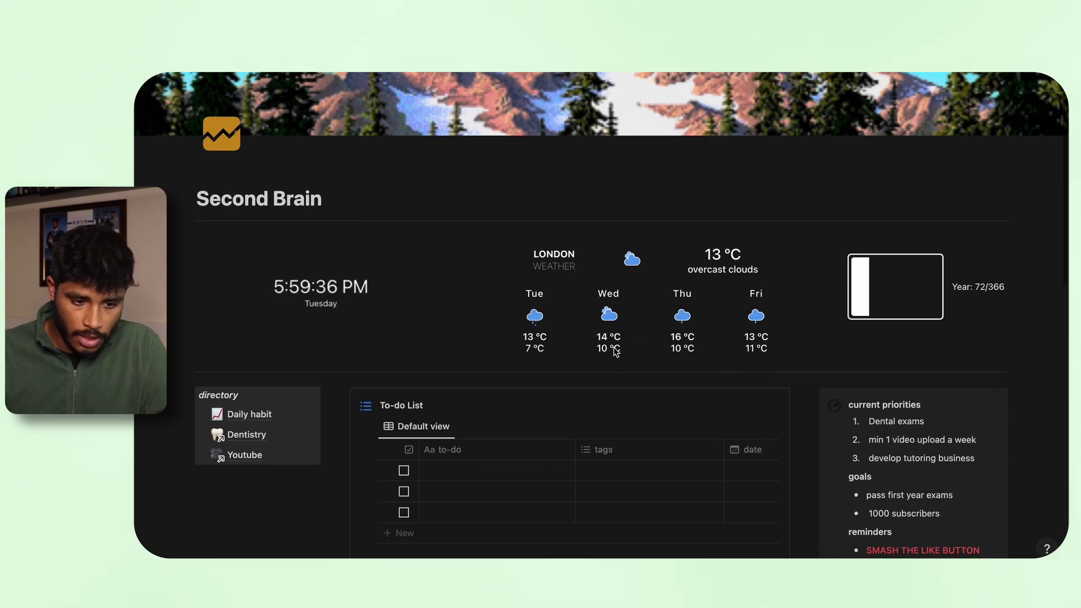
# Step: Open the Daily habit page from the directory and examine the March 2024 habit calendar's daily checklists and progress percentages
pyautogui.scroll(-3, 389, 309)
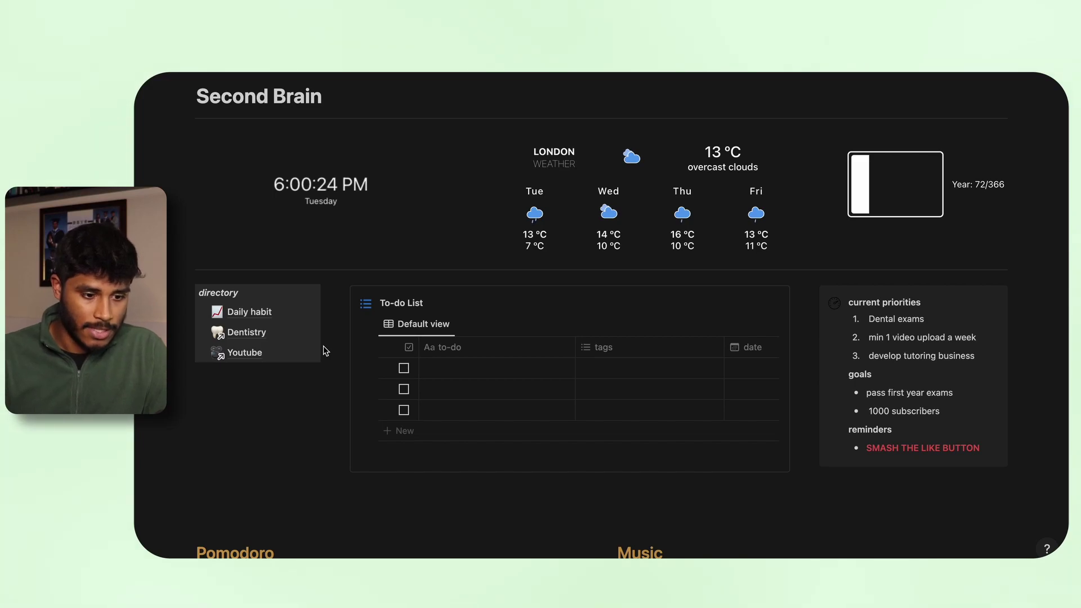
pyautogui.click(248, 313)
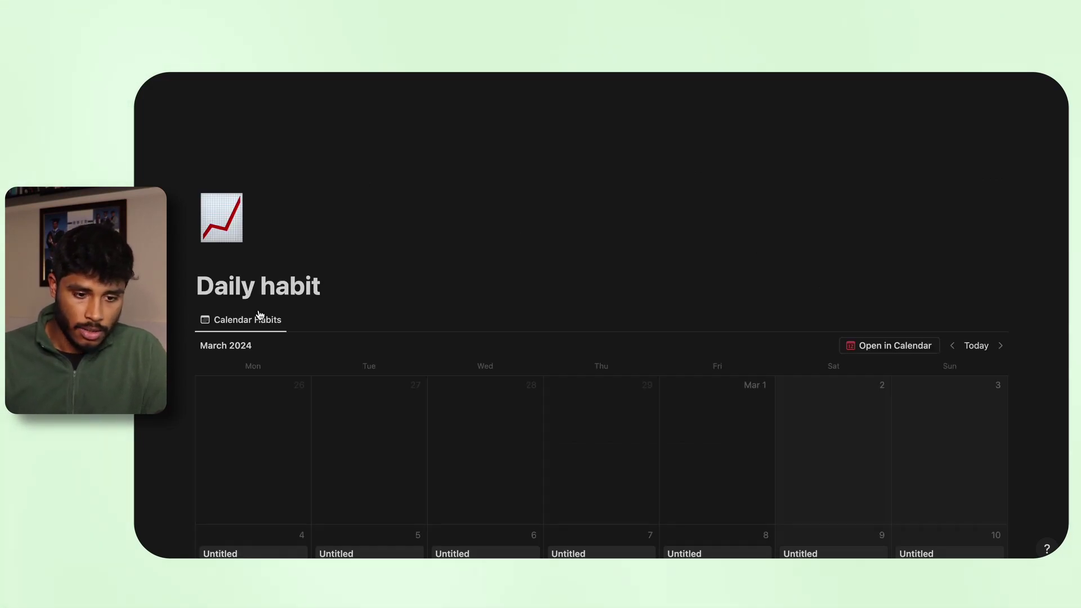
pyautogui.scroll(-5, 584, 338)
pyautogui.scroll(2, 584, 341)
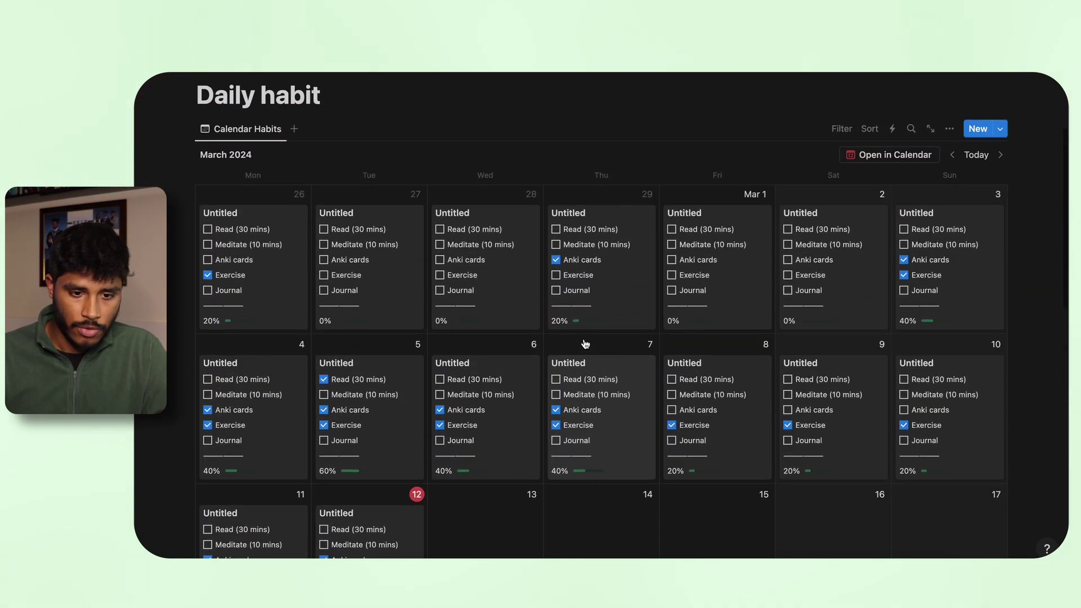
pyautogui.scroll(-4, 585, 342)
pyautogui.scroll(-2, 585, 343)
pyautogui.scroll(4, 370, 282)
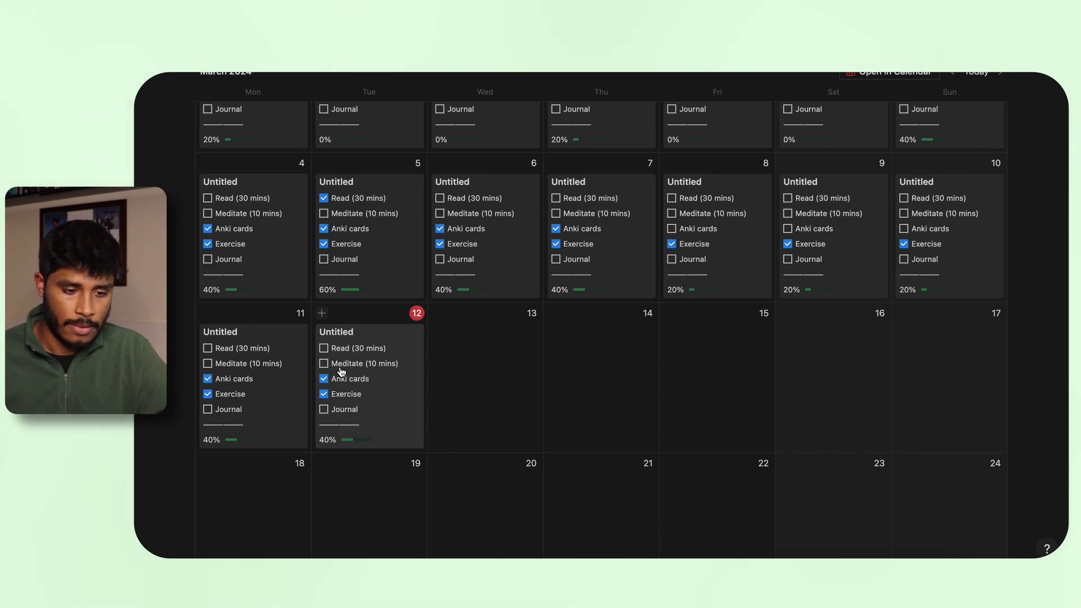
pyautogui.scroll(8, 375, 391)
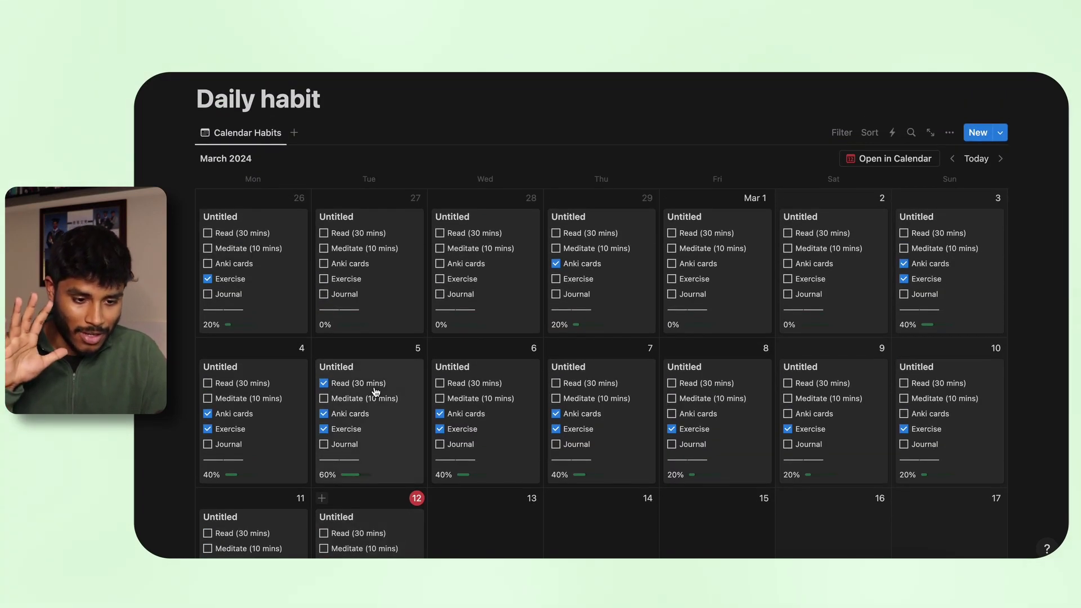
pyautogui.scroll(-6, 375, 392)
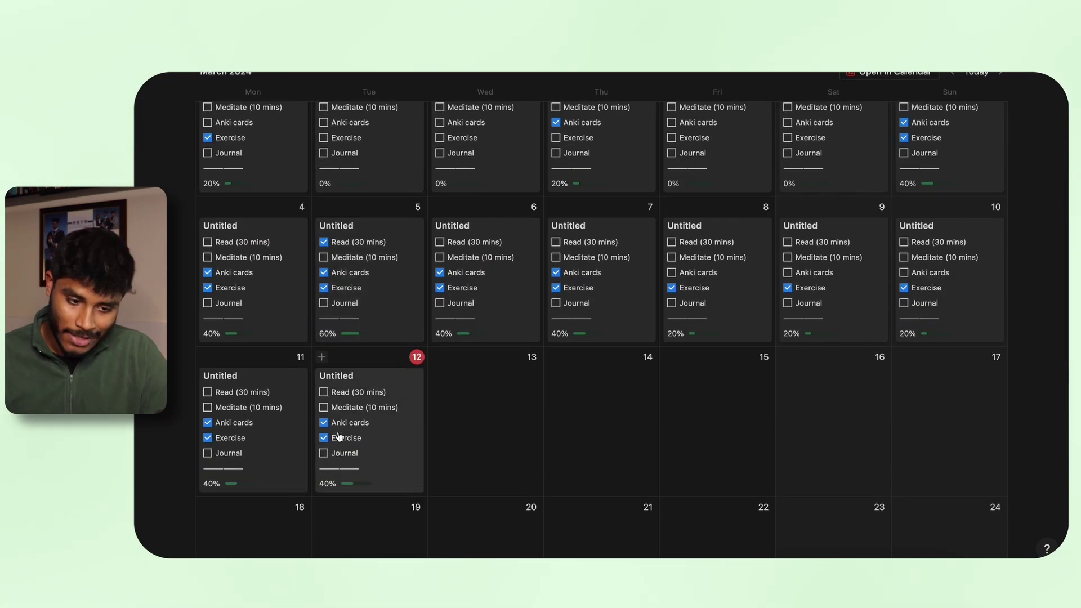
pyautogui.scroll(-3, 339, 436)
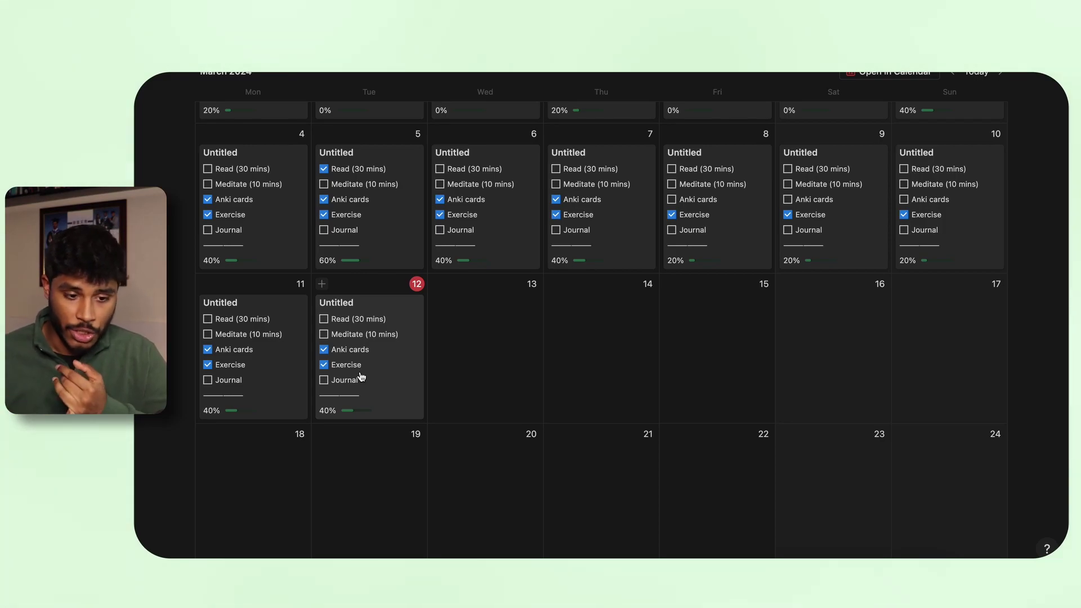
pyautogui.scroll(-5, 443, 410)
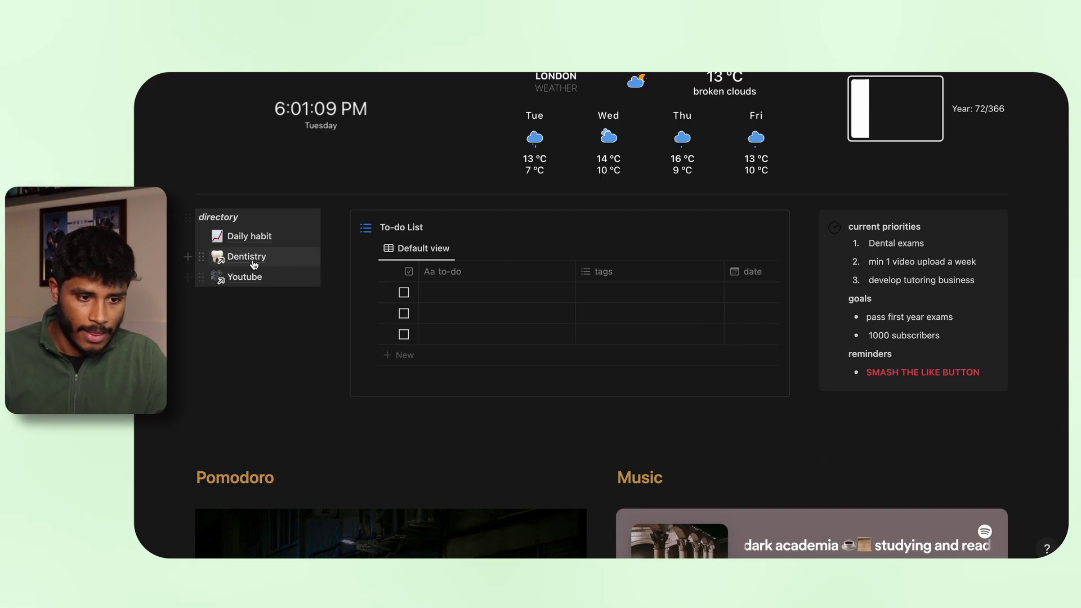
# Step: Show the Short Break and Long Break modes of the Pomodoro timer on the Second Brain page
pyautogui.moveTo(252, 260)
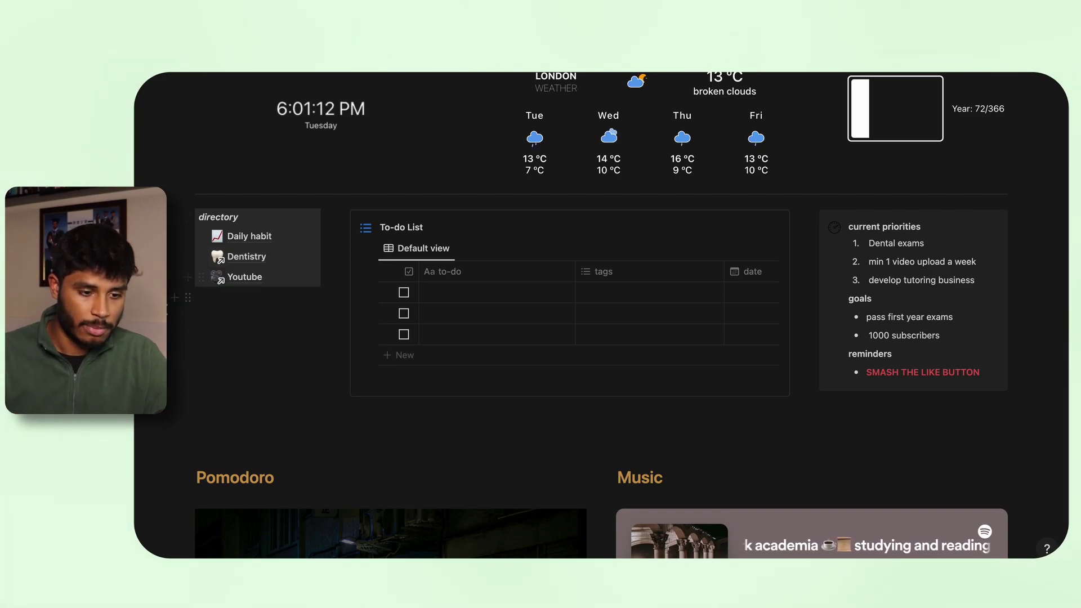
pyautogui.moveTo(246, 282)
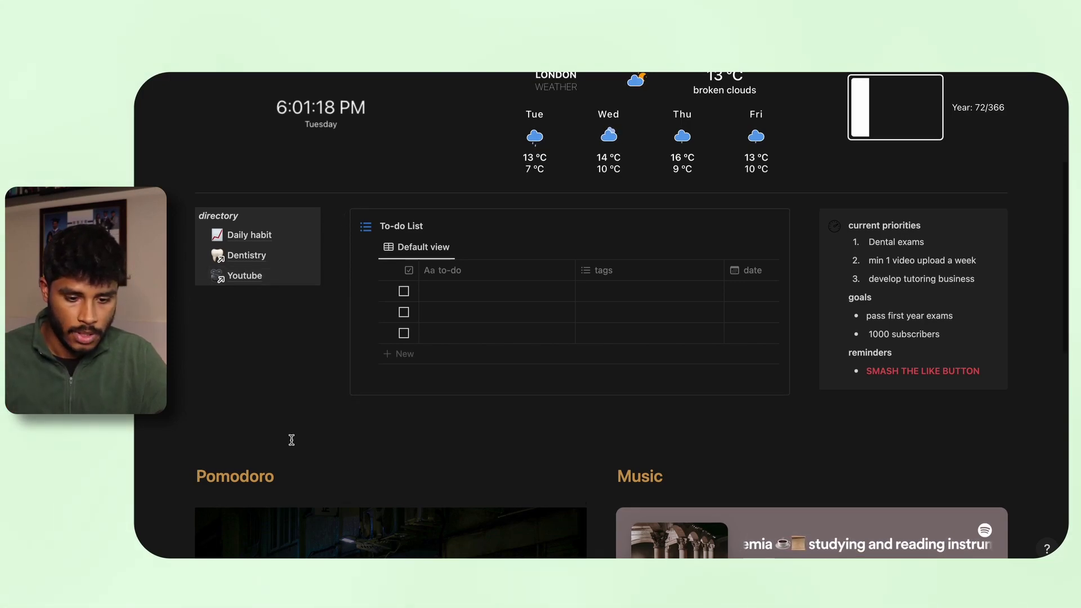
pyautogui.scroll(-5, 291, 440)
pyautogui.scroll(-3, 292, 440)
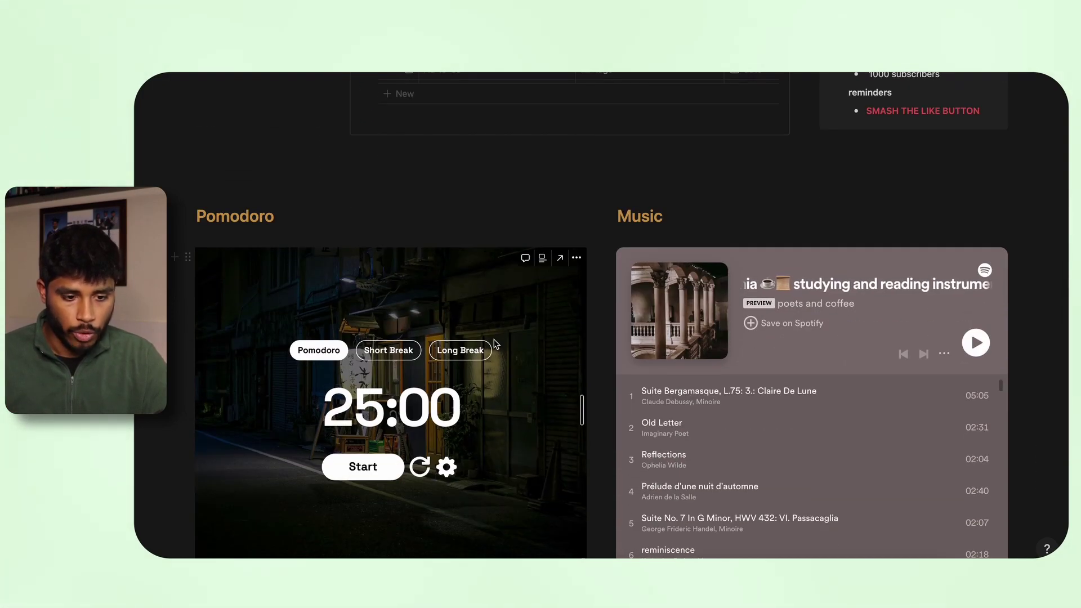
pyautogui.scroll(-1, 393, 337)
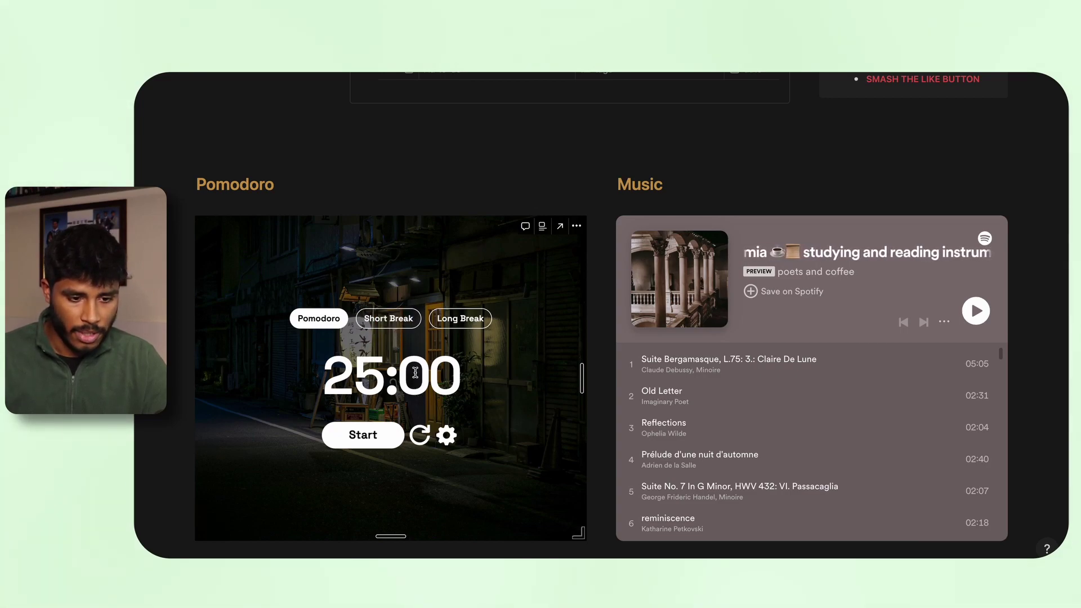
pyautogui.click(392, 320)
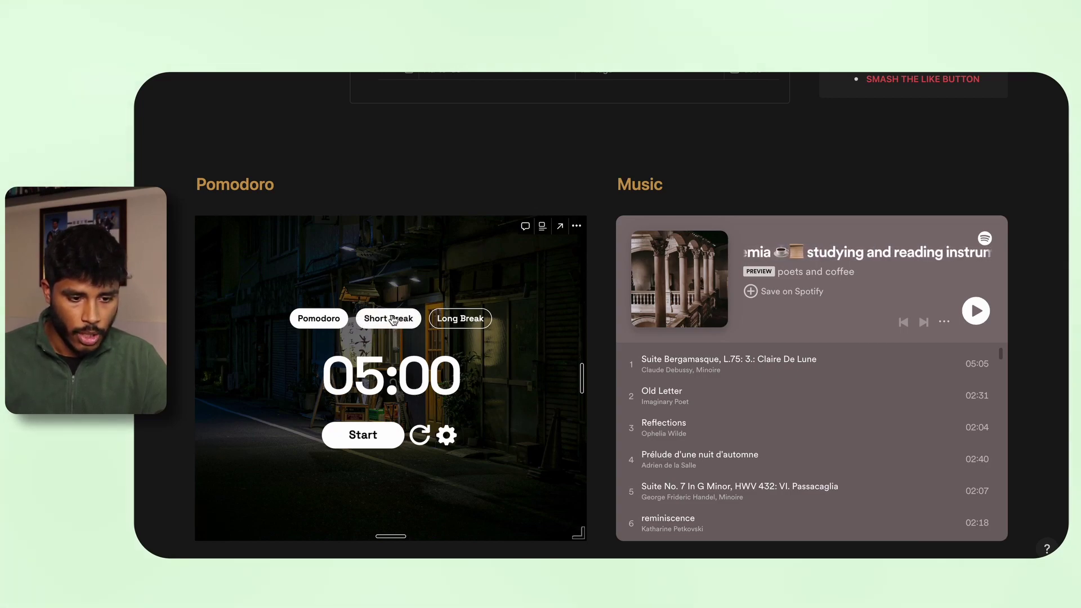
pyautogui.click(467, 324)
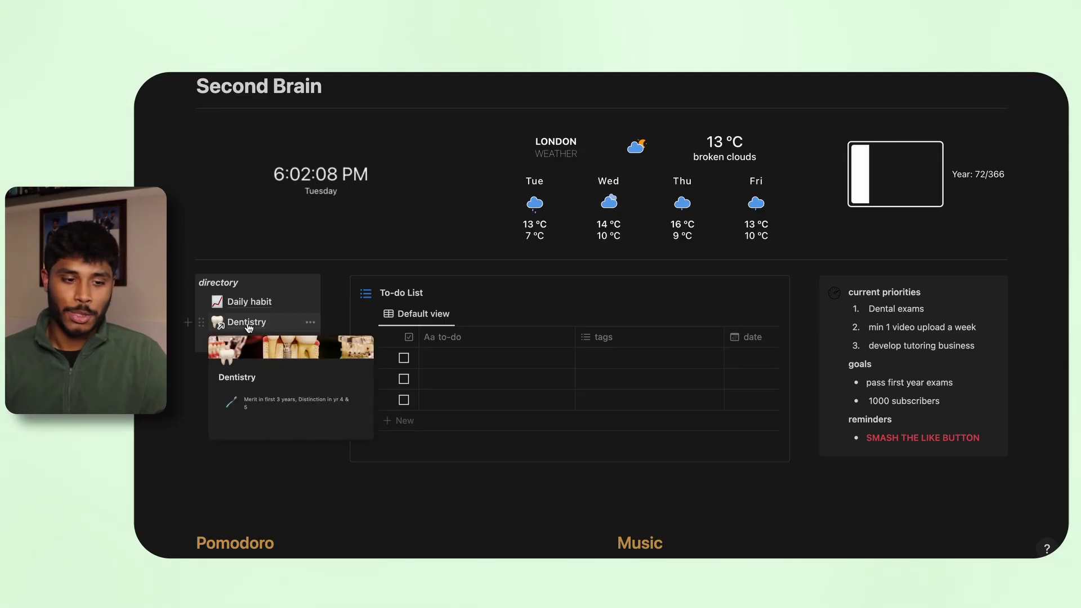
# Step: Open the Dentistry page from the directory and look over its Year 1 module cards
pyautogui.click(248, 326)
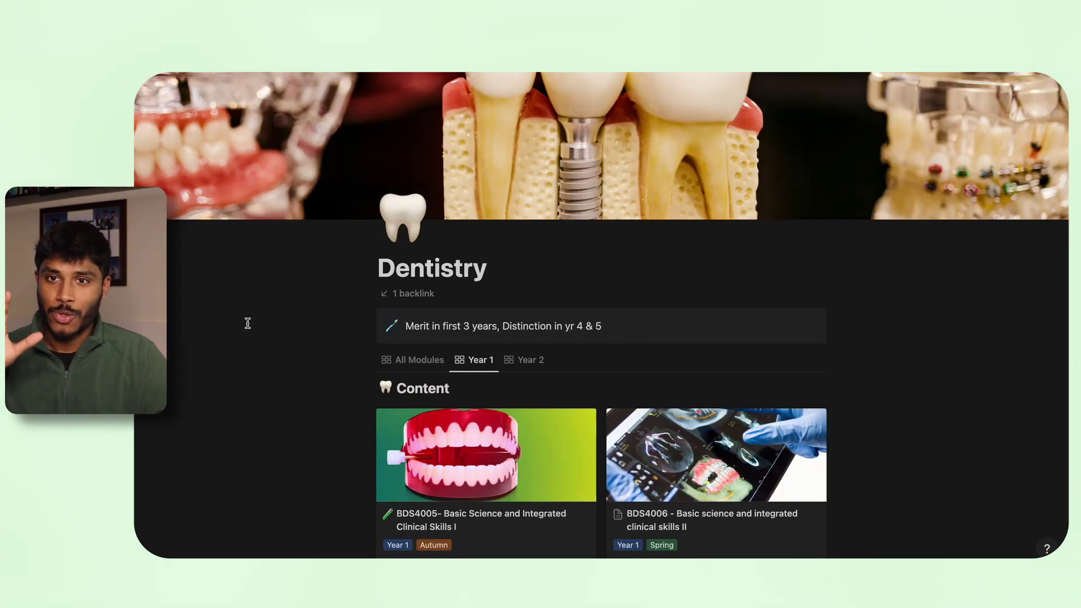
pyautogui.scroll(-3, 345, 259)
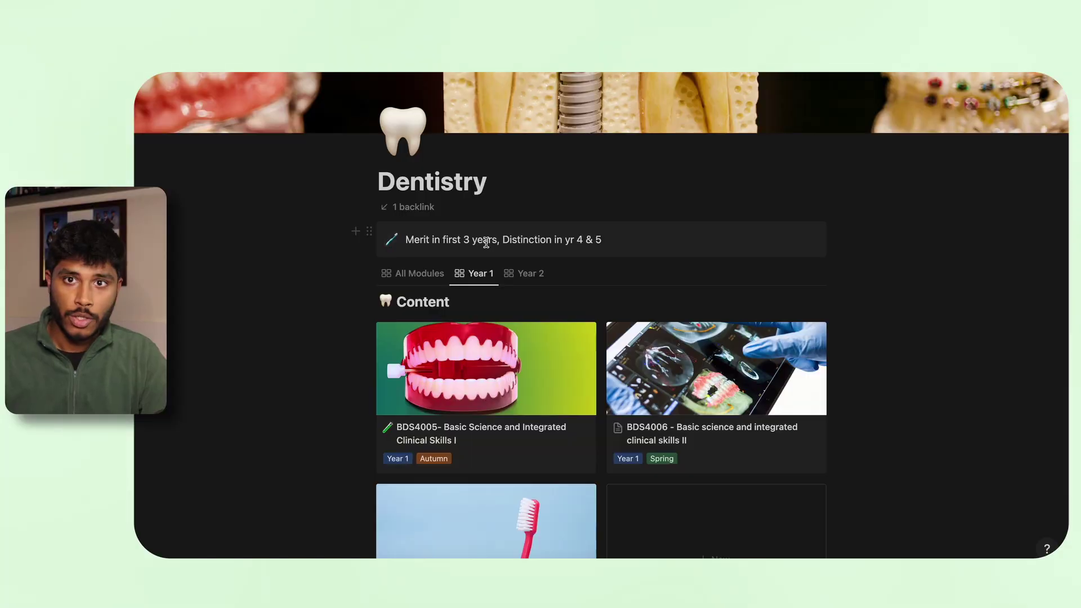
pyautogui.scroll(-3, 333, 390)
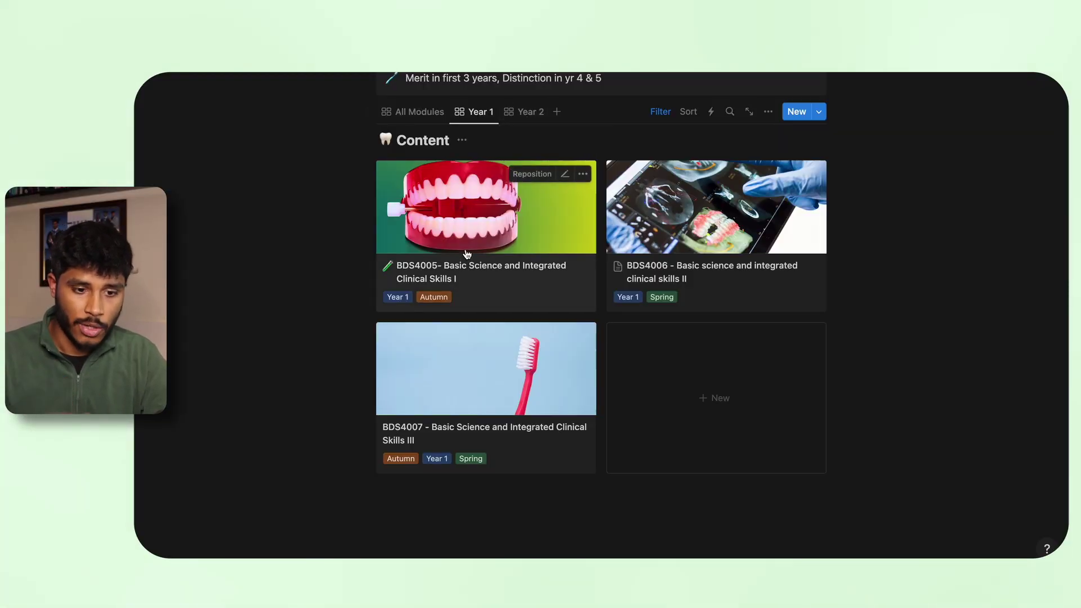
# Step: Open the BDS4005 module page and look through the weekly sections under ICA 1 and ICA 2
pyautogui.click(463, 238)
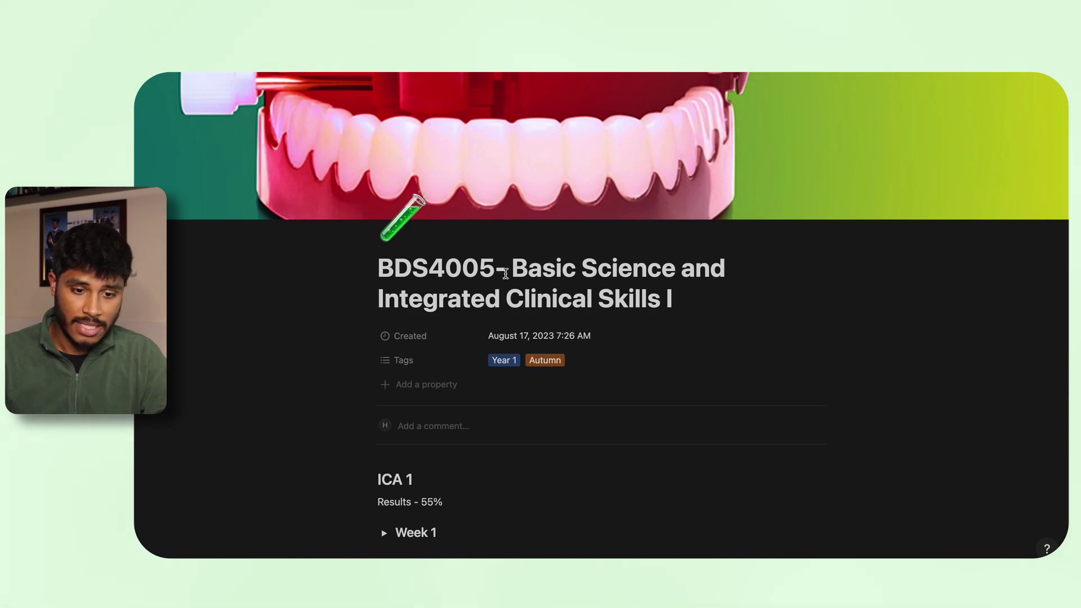
pyautogui.scroll(-3, 506, 276)
pyautogui.scroll(-4, 618, 227)
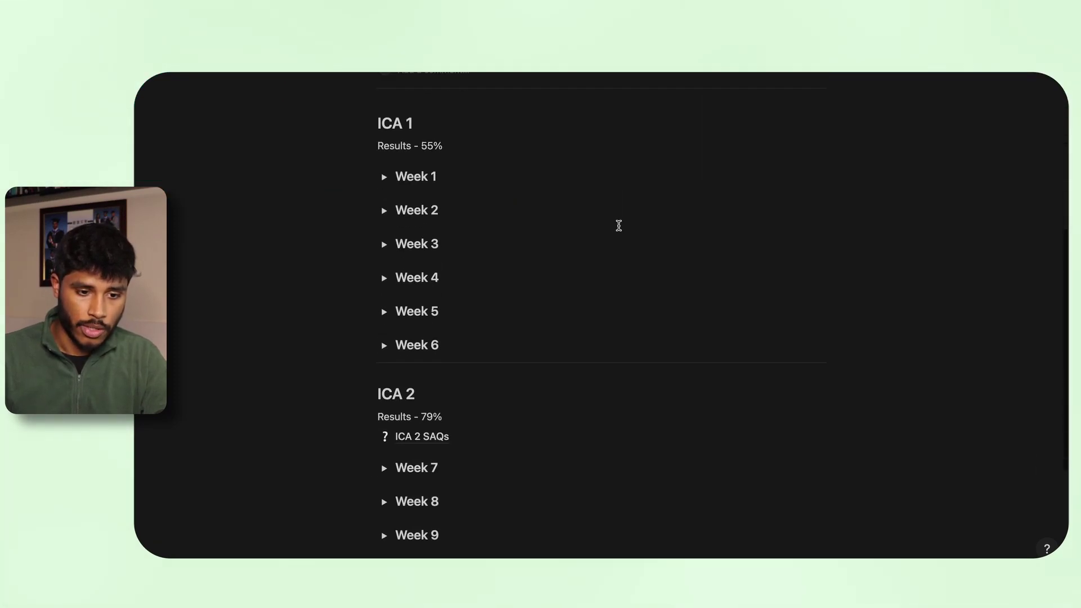
pyautogui.scroll(2, 618, 226)
pyautogui.scroll(-4, 372, 306)
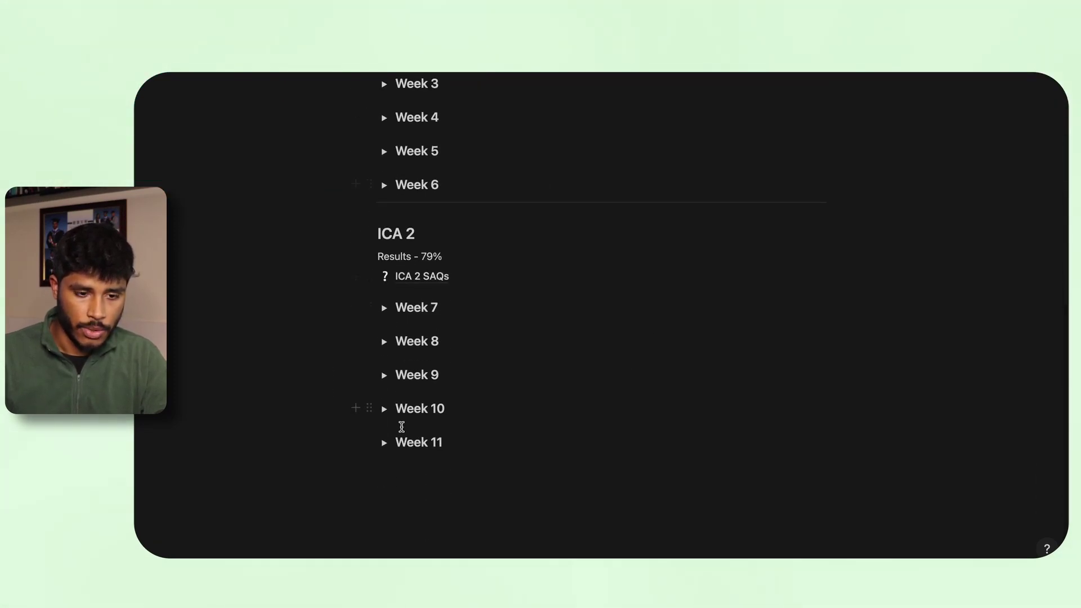
pyautogui.scroll(3, 402, 427)
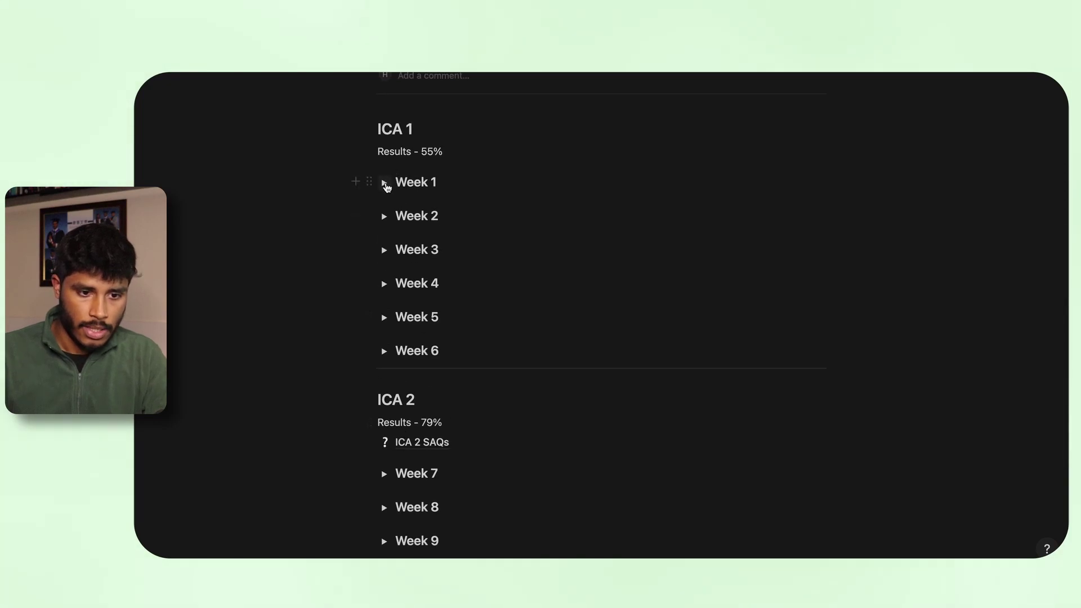
# Step: Expand Week 1 under ICA 1, look through its lecture table, and collapse it again
pyautogui.click(385, 185)
pyautogui.scroll(-3, 381, 425)
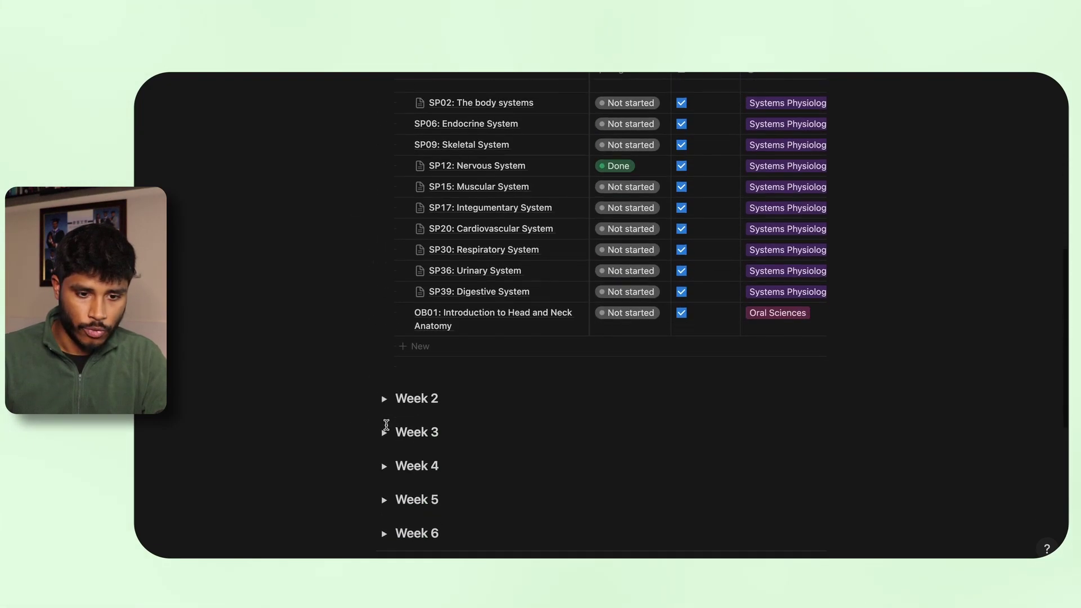
pyautogui.scroll(4, 389, 386)
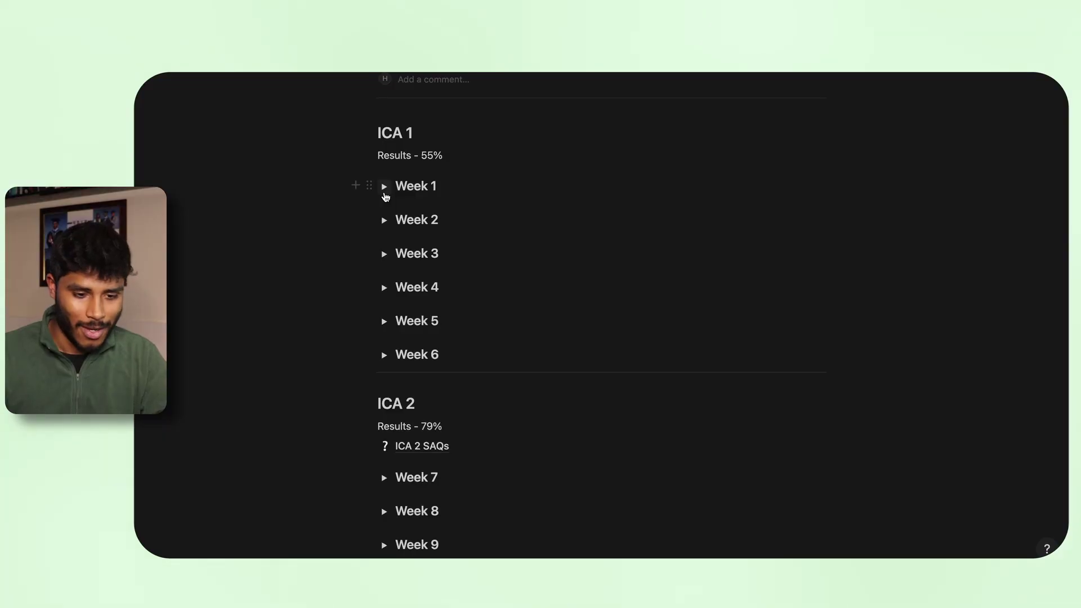
# Step: Expand Week 8 under ICA 2 to view its lecture table, and collapse it again
pyautogui.scroll(-4, 388, 281)
pyautogui.click(385, 296)
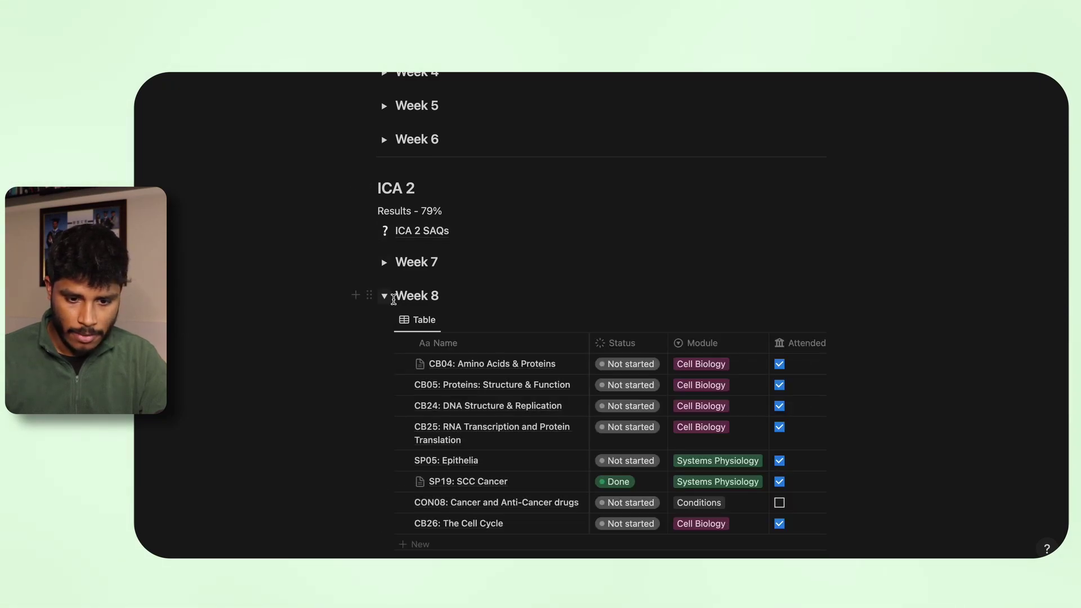
pyautogui.click(385, 296)
# Step: Expand Week 7 under ICA 2 and look over its lecture table
pyautogui.click(385, 262)
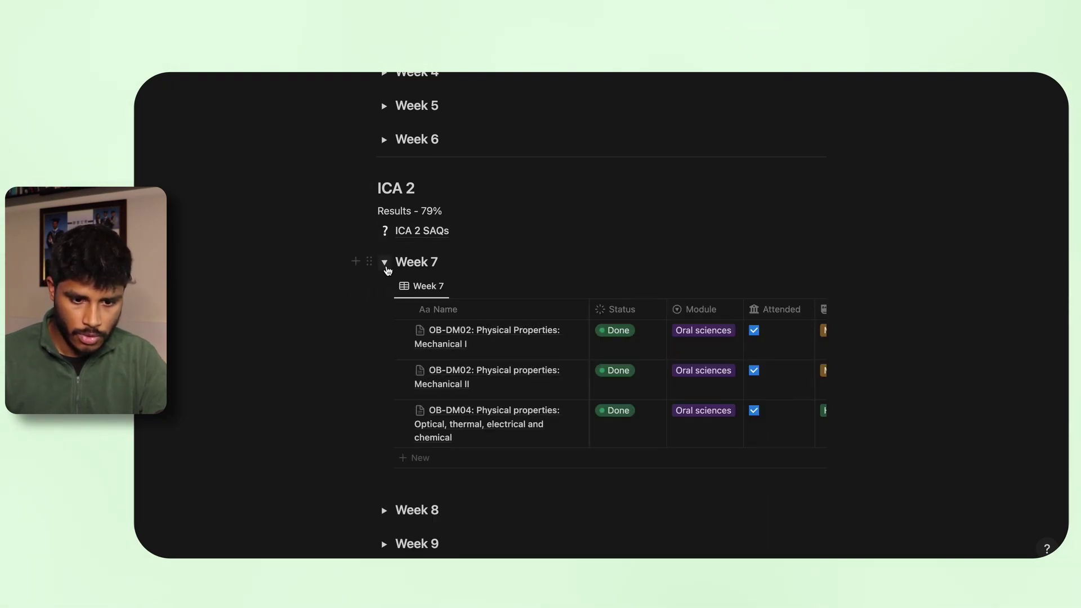
pyautogui.scroll(-2, 461, 451)
pyautogui.scroll(3, 462, 450)
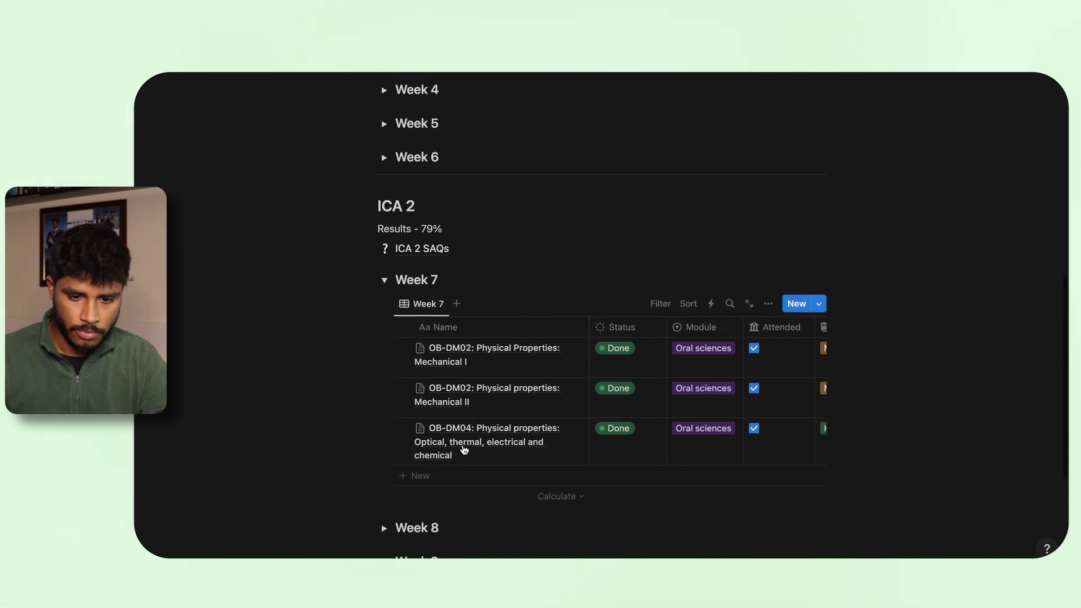
pyautogui.scroll(2, 514, 263)
pyautogui.scroll(-2, 515, 264)
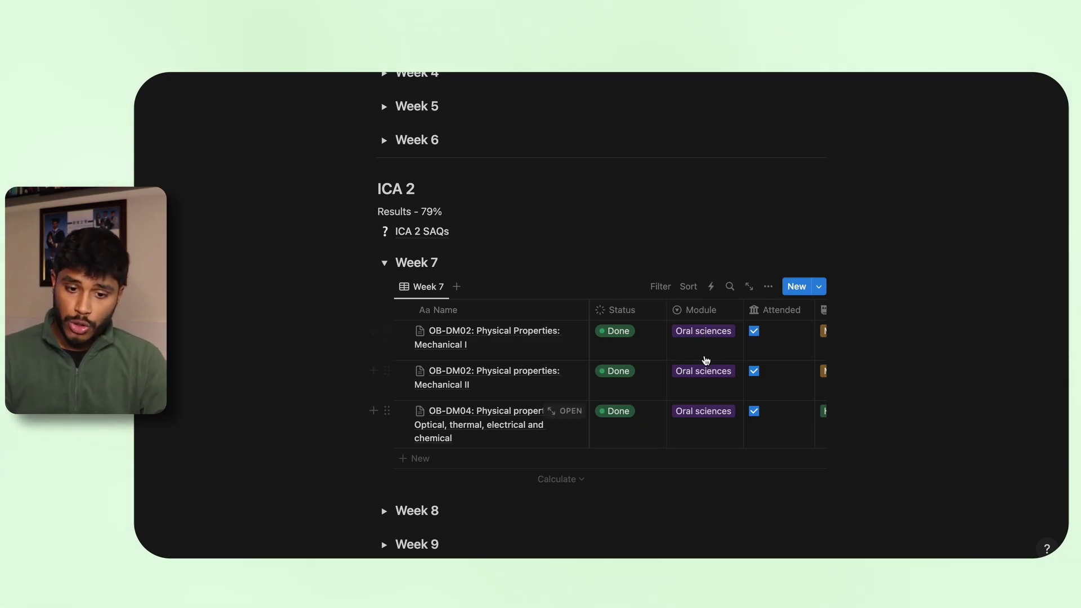
# Step: View the Module options for the first Week 7 lecture without changing them, and examine the table's Understanding, Slides and notes columns
pyautogui.click(707, 336)
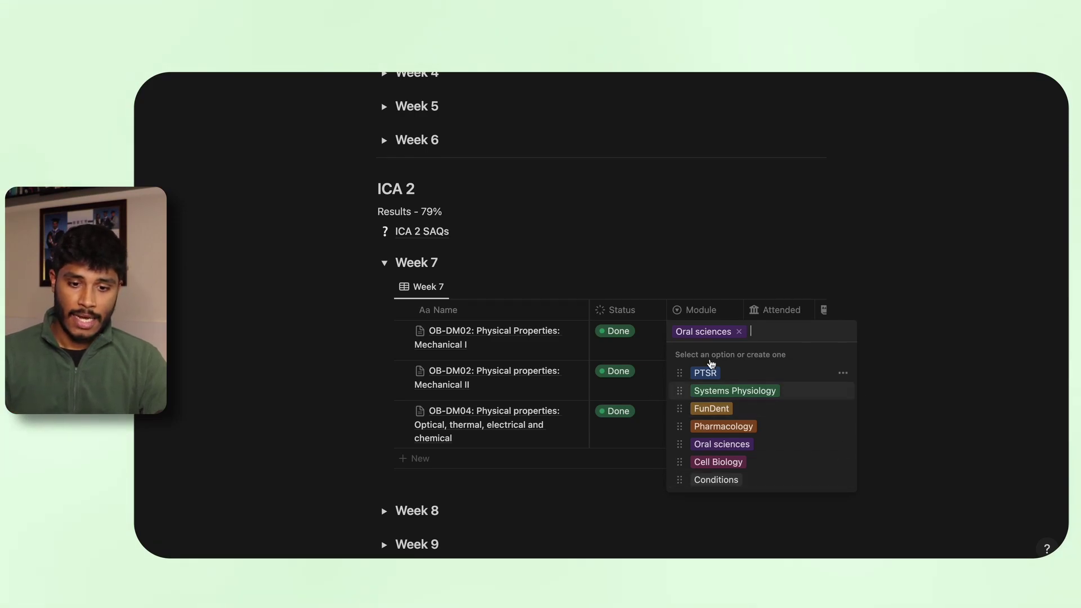
pyautogui.click(912, 341)
pyautogui.hscroll(2, 759, 375)
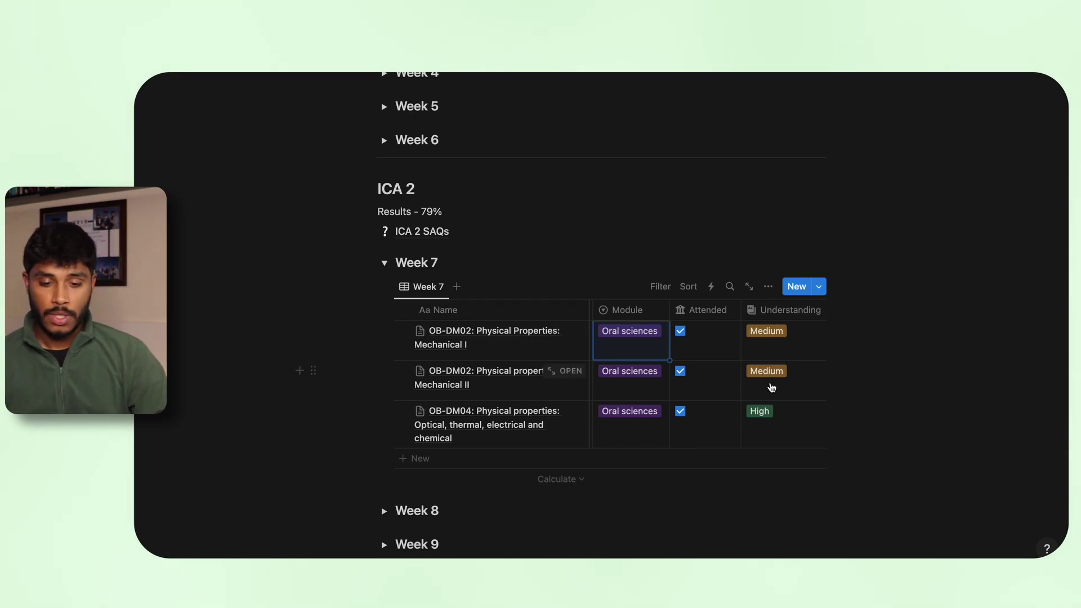
pyautogui.hscroll(3, 771, 387)
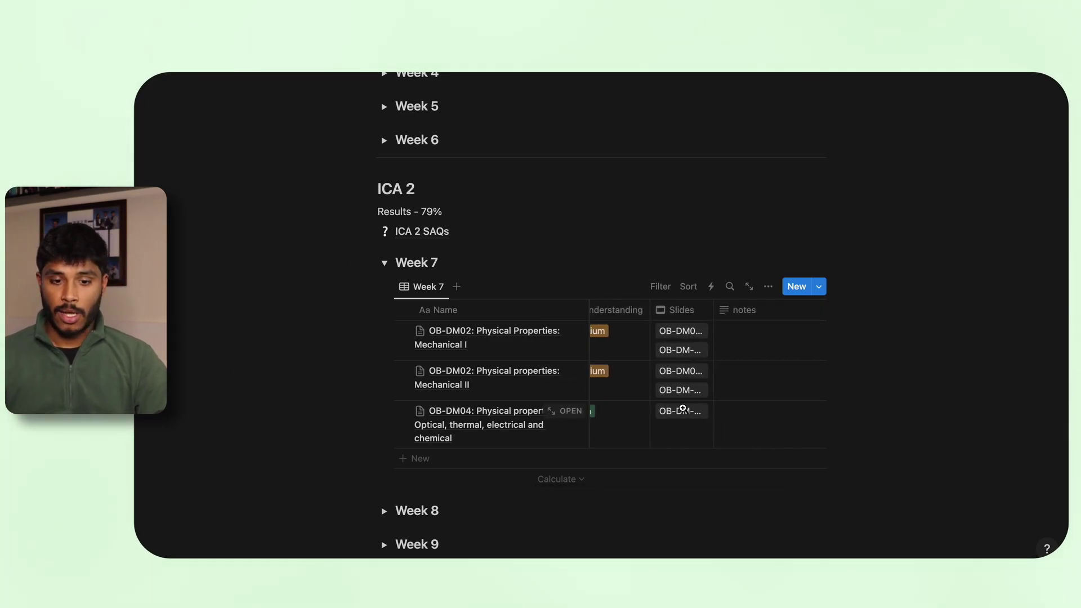